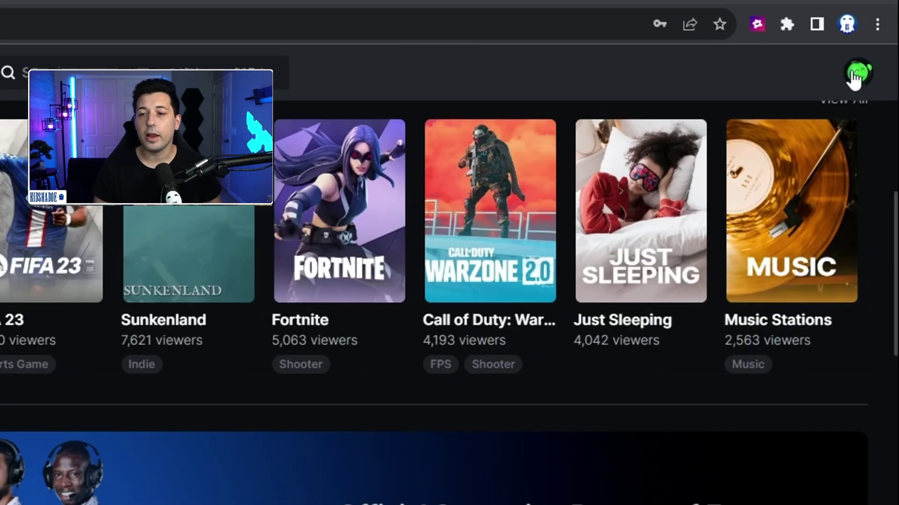
- Show the stream URL and key under Settings > Stream Key in Kick's Creator Dashboard
click(878, 51)
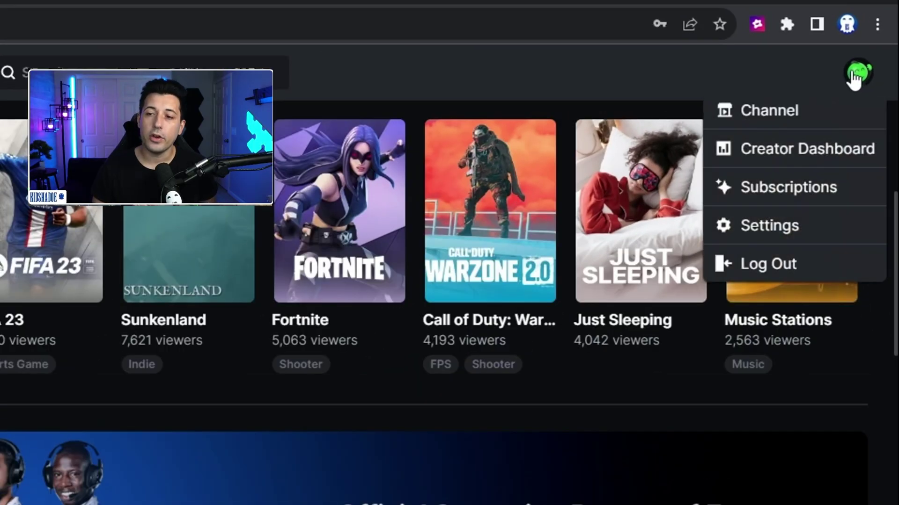
click(799, 149)
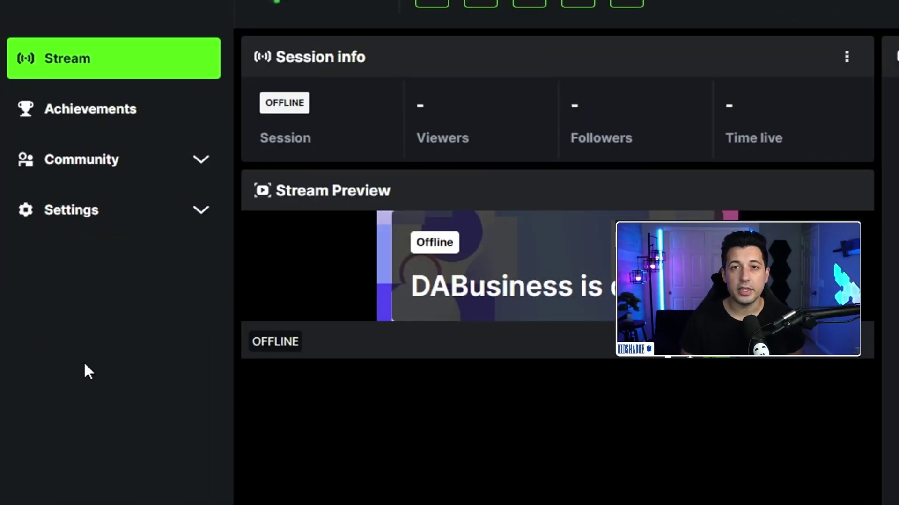
click(87, 220)
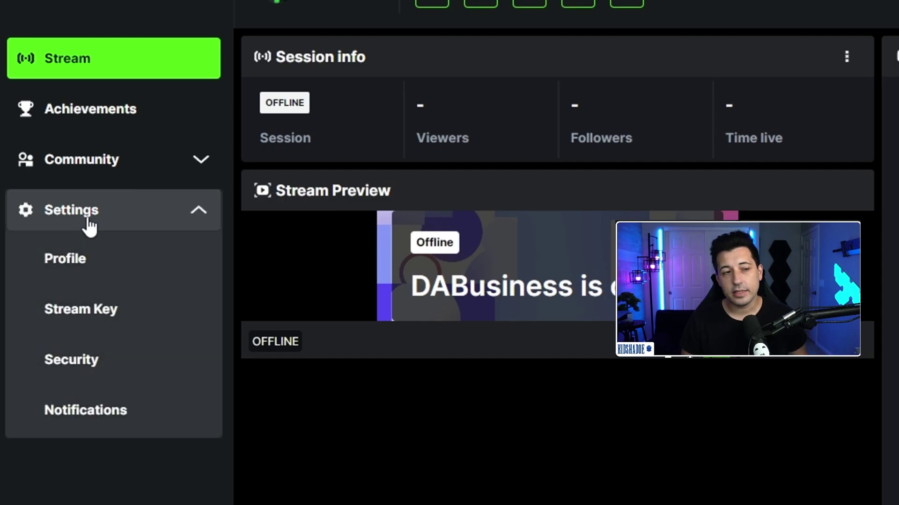
click(95, 319)
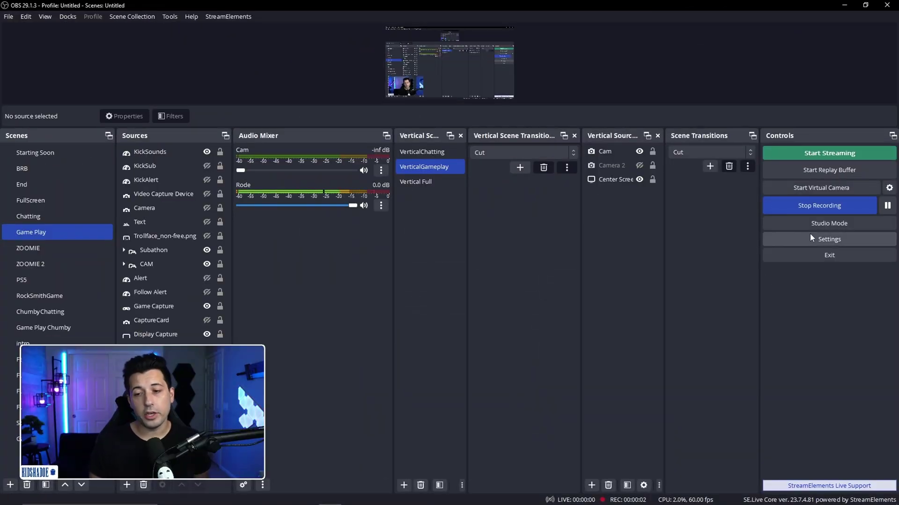
- Set OBS's stream service to Custom with Kick's rtmps server URL and stream key, then save
click(811, 237)
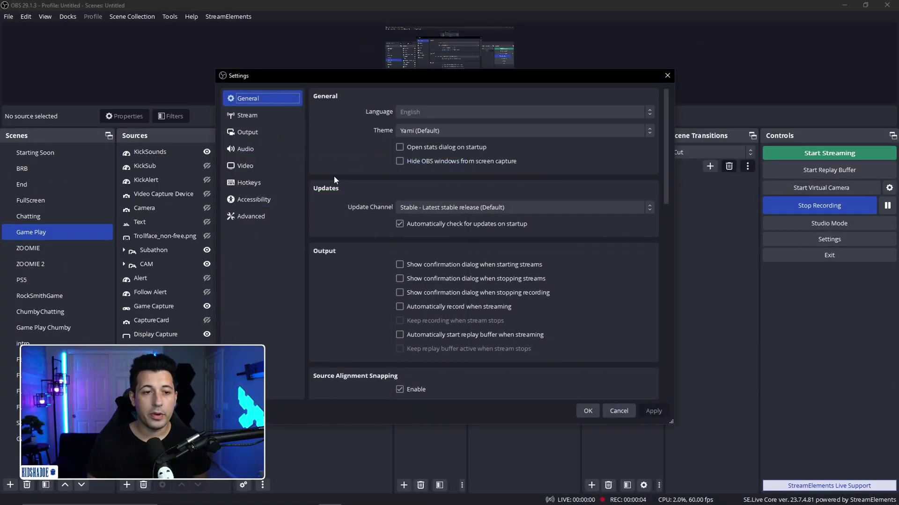
click(262, 116)
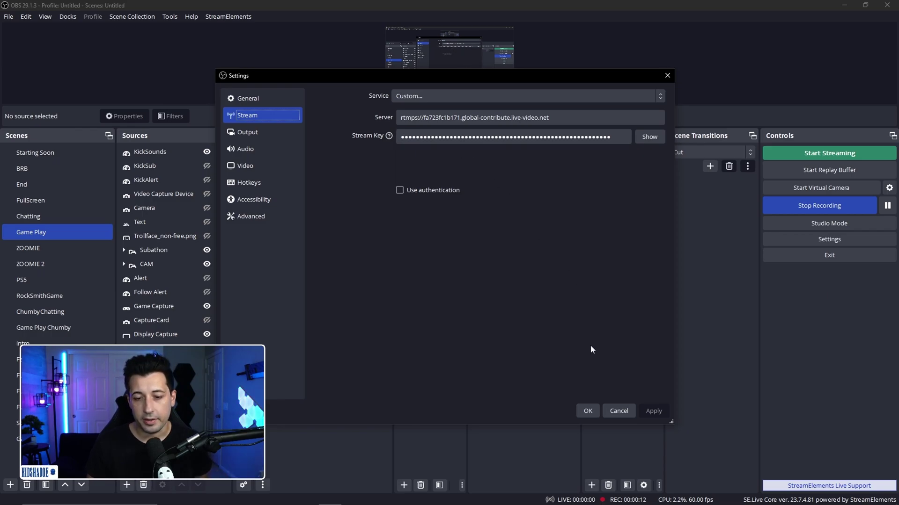
click(588, 411)
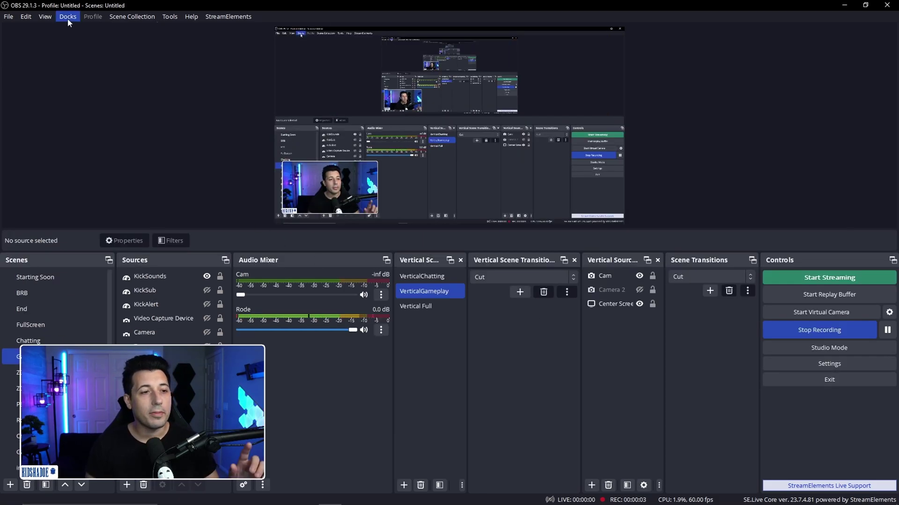
- Add a 'chat' custom browser dock with the Kick chatroom URL and dock it top-left
click(68, 18)
click(90, 61)
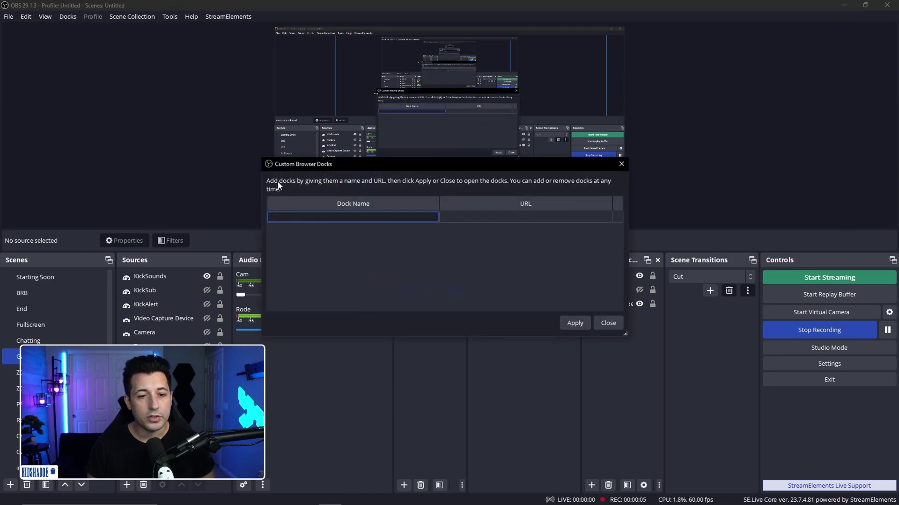
text(chat)
key(Tab)
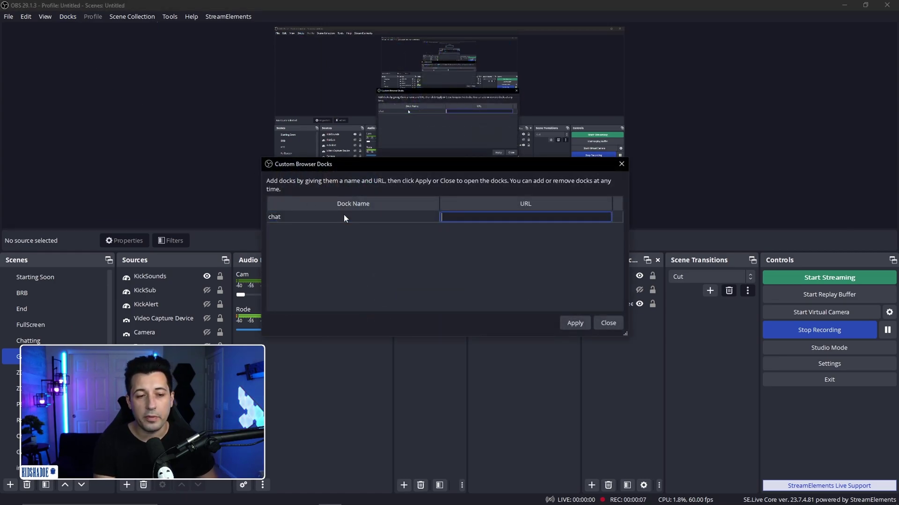
text(https://kick.com/dabusiness/chatroom)
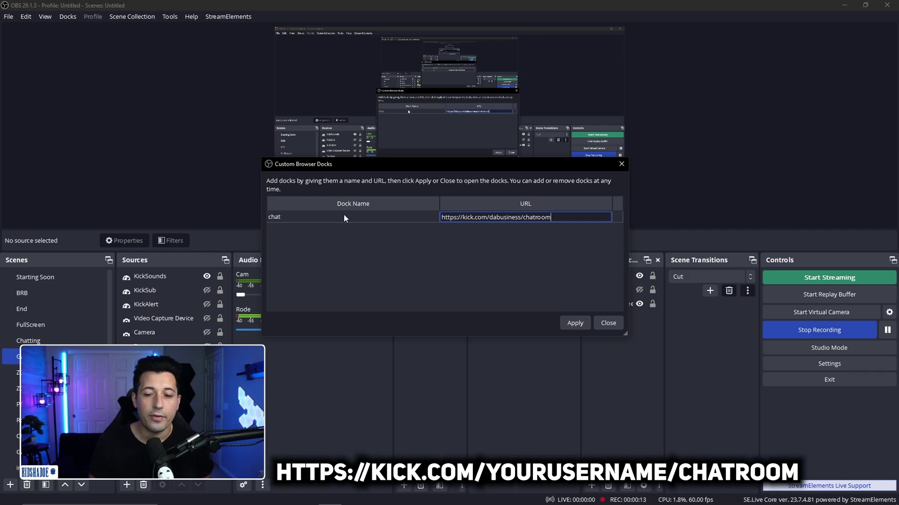
click(572, 322)
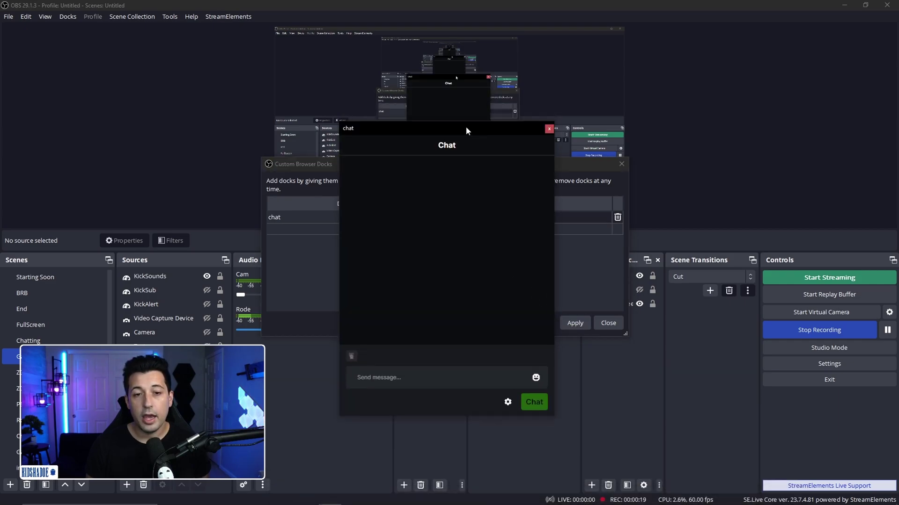
drag(468, 128, 43, 32)
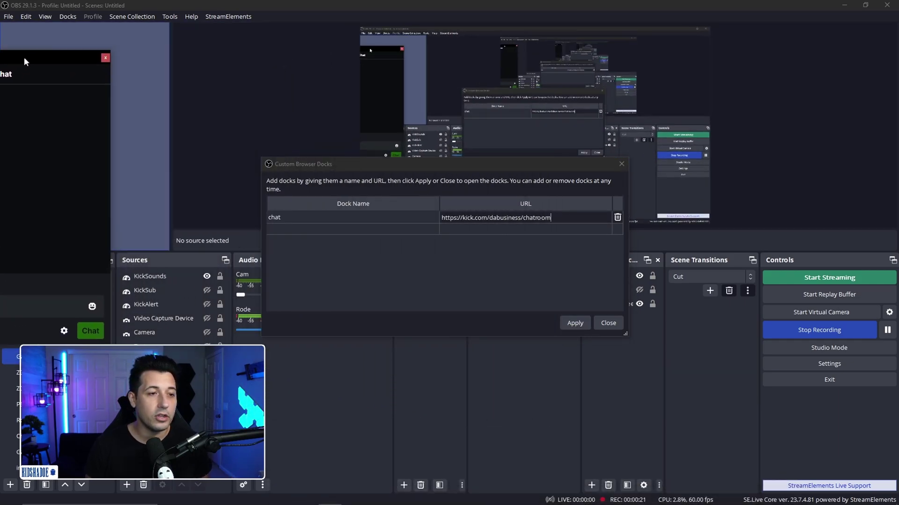
- Add a second custom browser dock named 'kick' loading kick.com
click(560, 314)
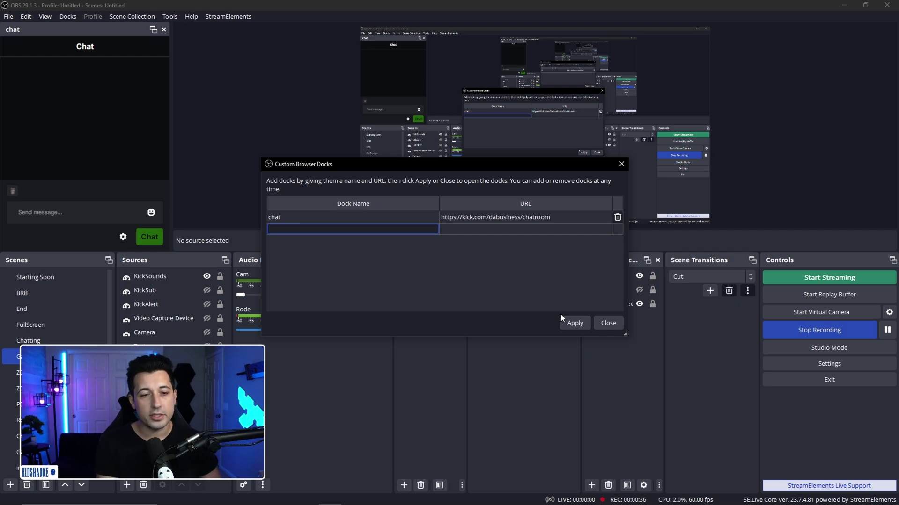
text(kick)
key(Tab)
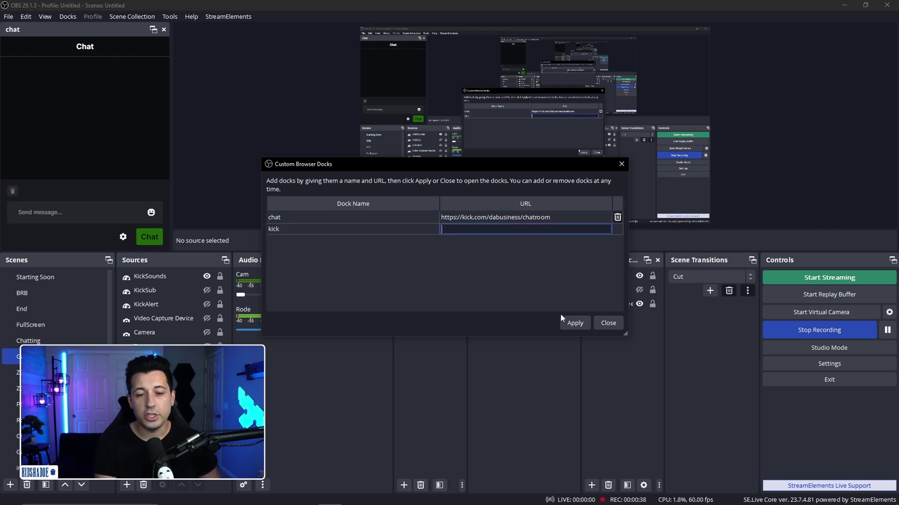
text(kick.com)
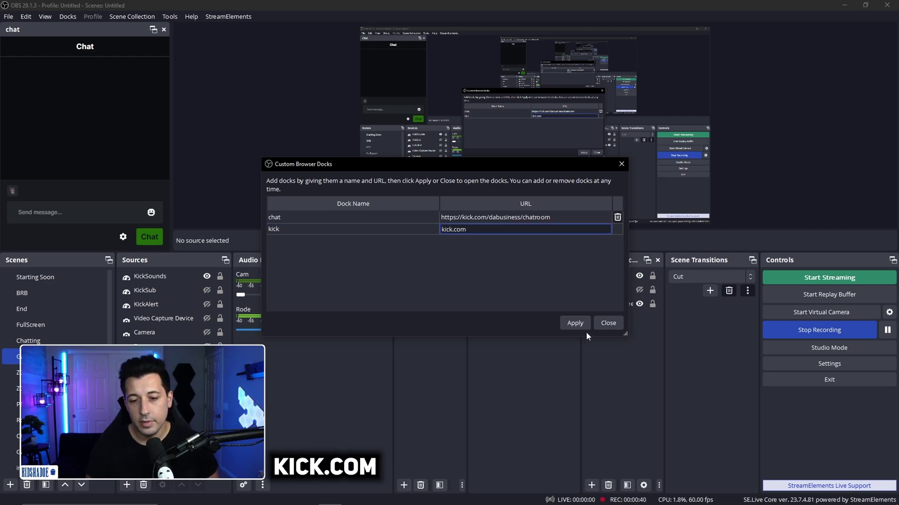
click(579, 323)
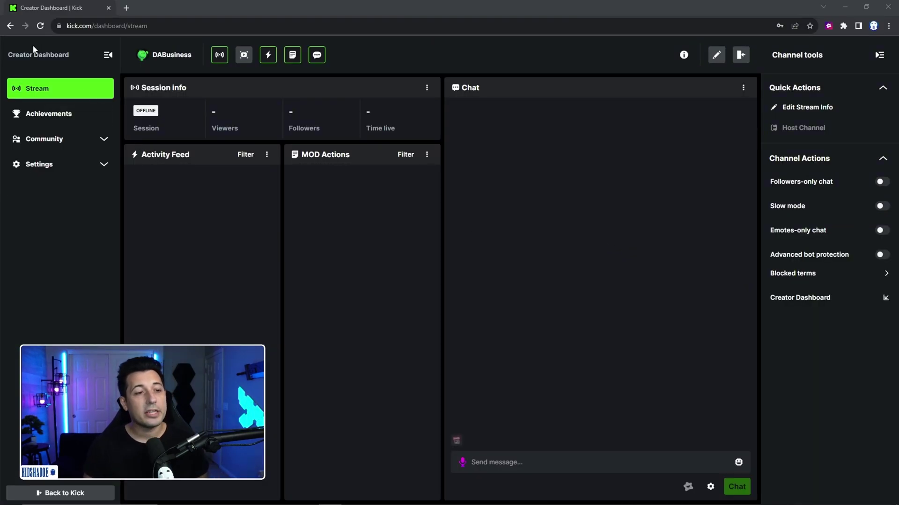
- Pop Kick's Activity Feed out into its own window and select its web address
click(267, 155)
click(234, 180)
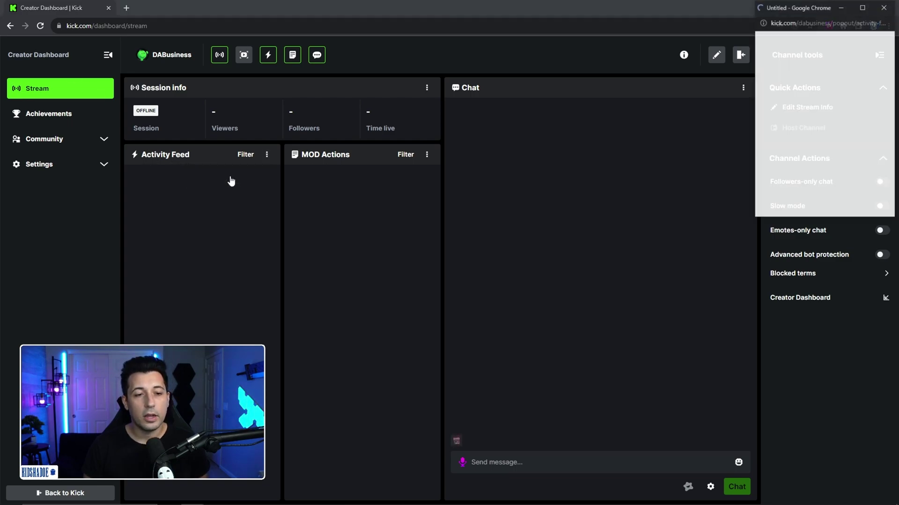
drag(765, 7, 405, 106)
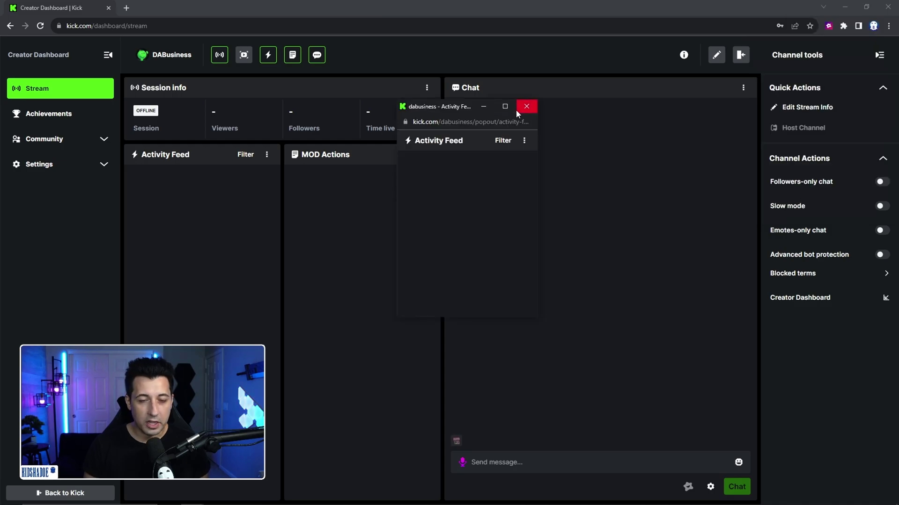
click(482, 122)
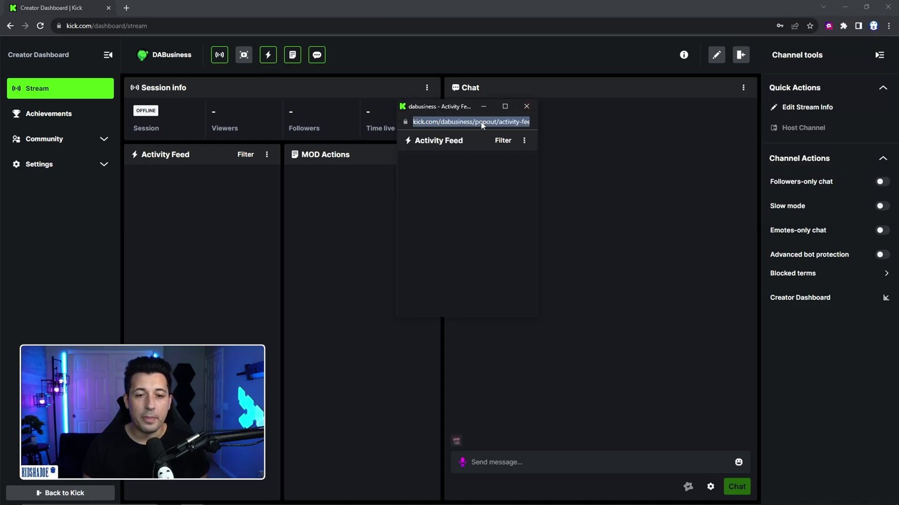
- Add an 'activity' custom browser dock using the pasted Activity Feed popout address
key(alt+Tab)
double_click(261, 217)
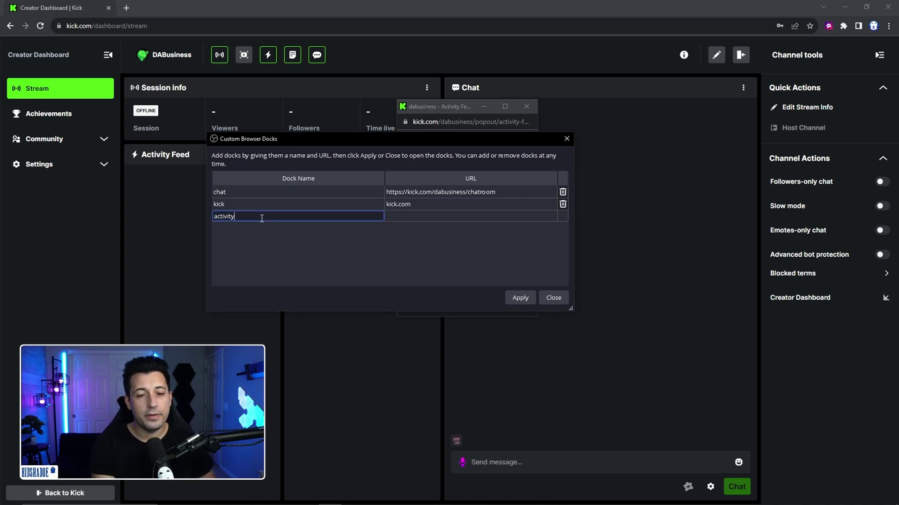
text(activity)
key(Tab)
text(https://kick.com/dabusiness/popout/activity-feed)
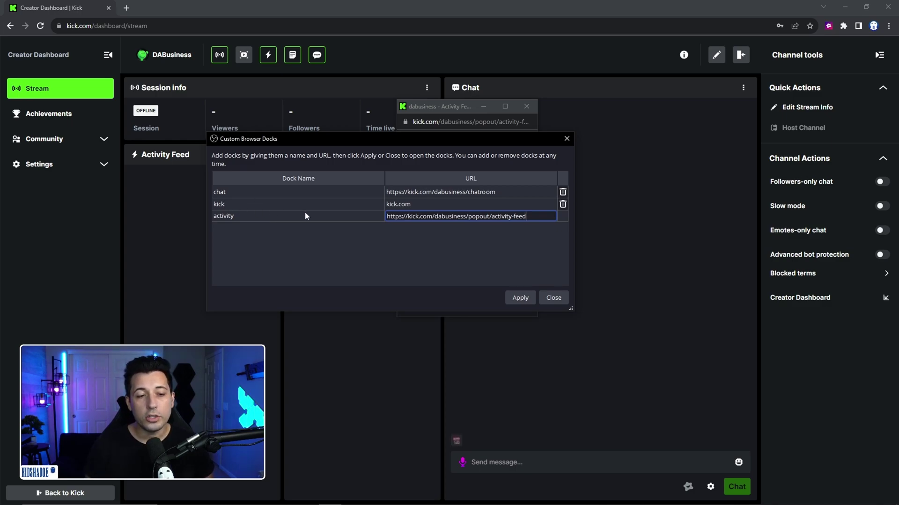
key(Return)
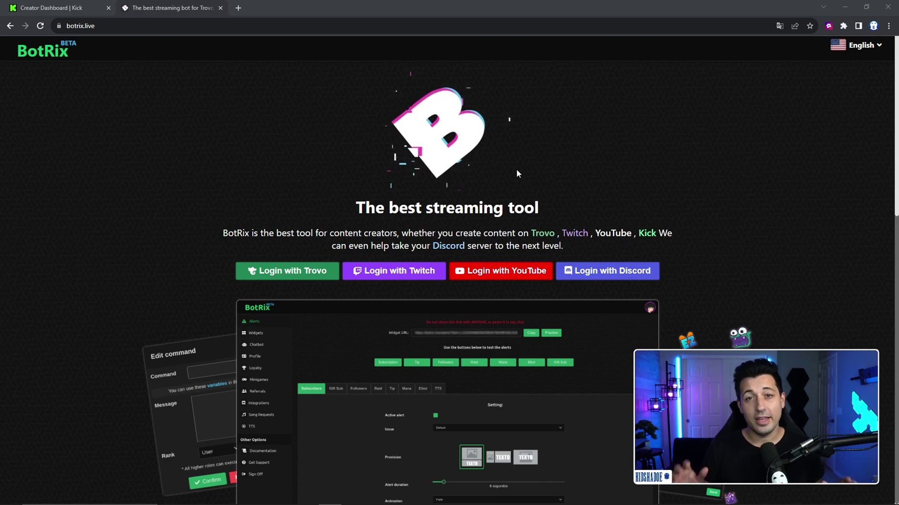
- Log in to BotRix with Twitch and check the profile's connected Twitch and Kick platforms
click(376, 275)
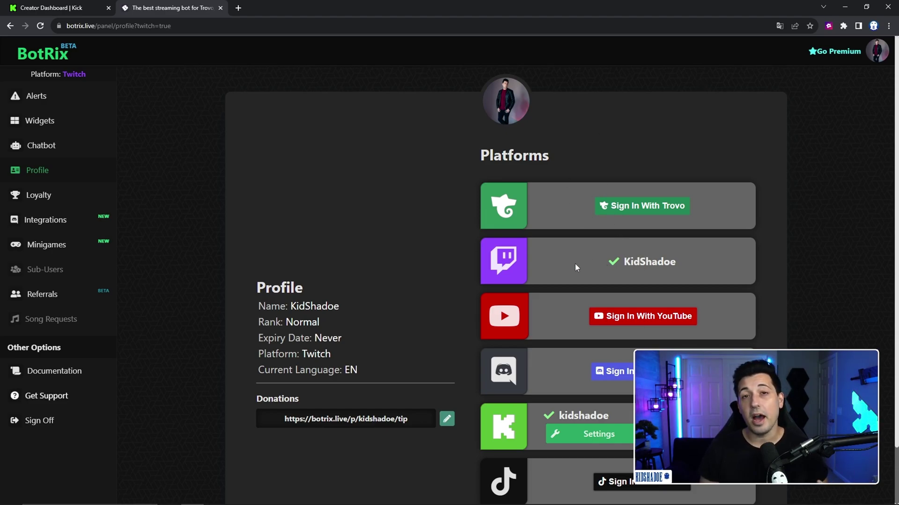
scroll(610, 262, down, 1)
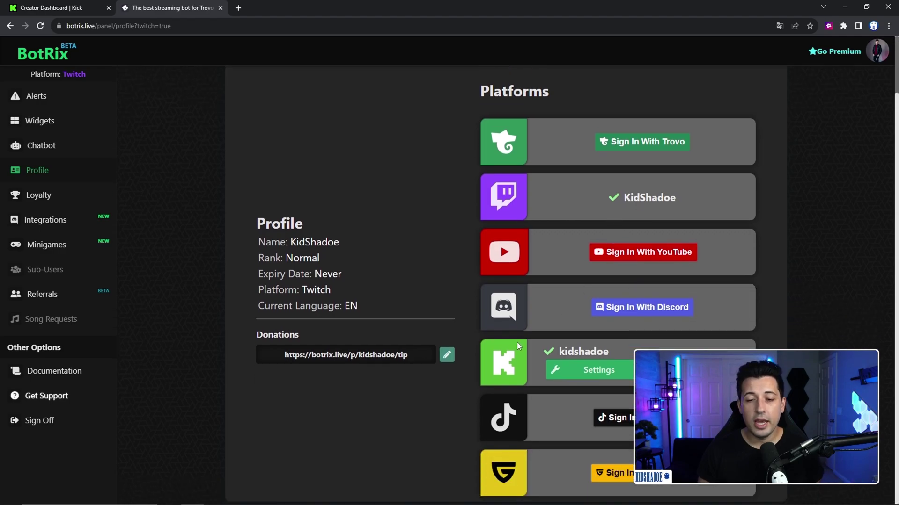
scroll(378, 148, up, 1)
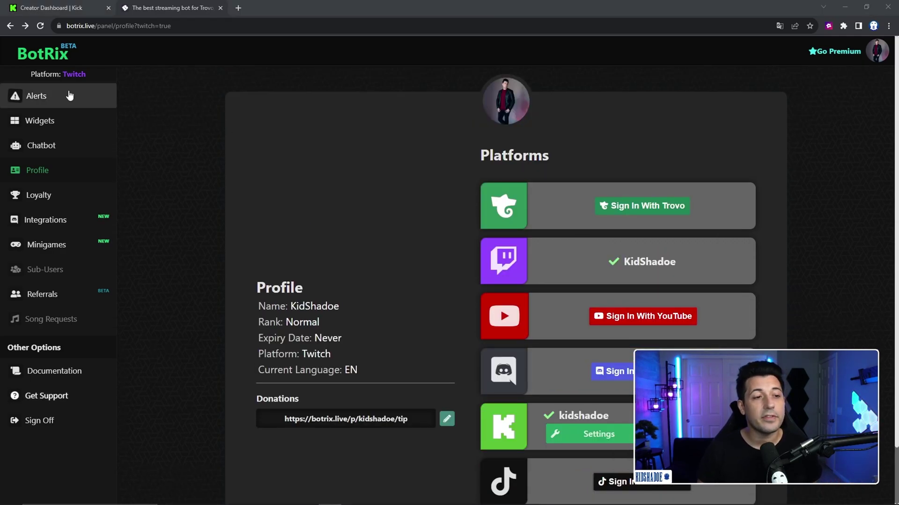
- Open BotRix Alerts and look through the widget URL and Subscription alert's image, sound and text settings
click(45, 100)
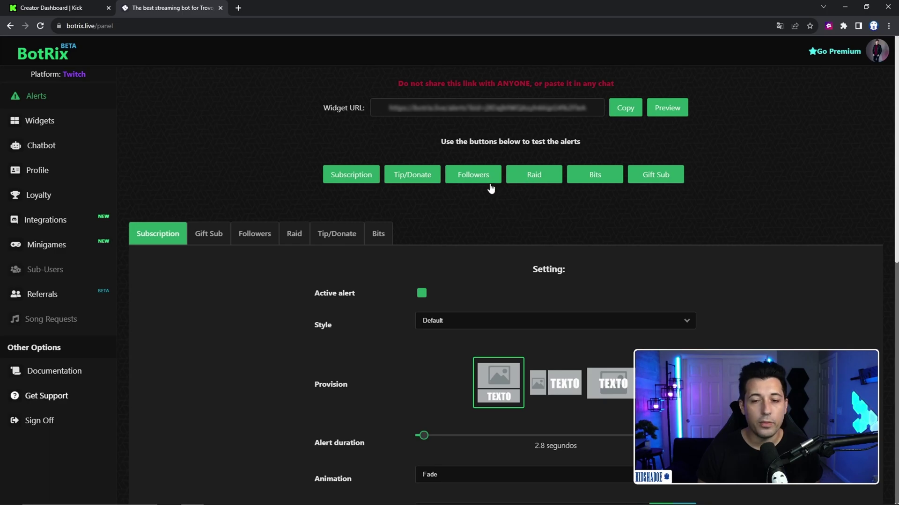
scroll(476, 189, down, 2)
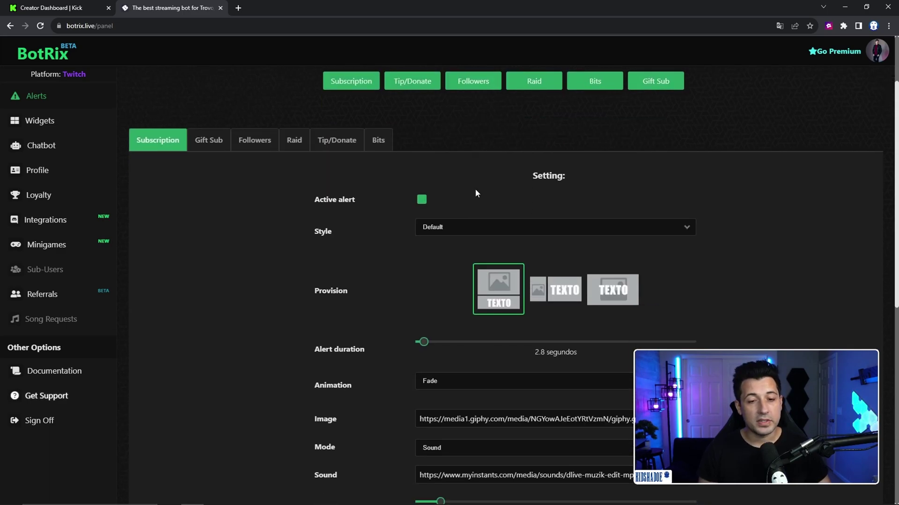
scroll(431, 215, down, 1)
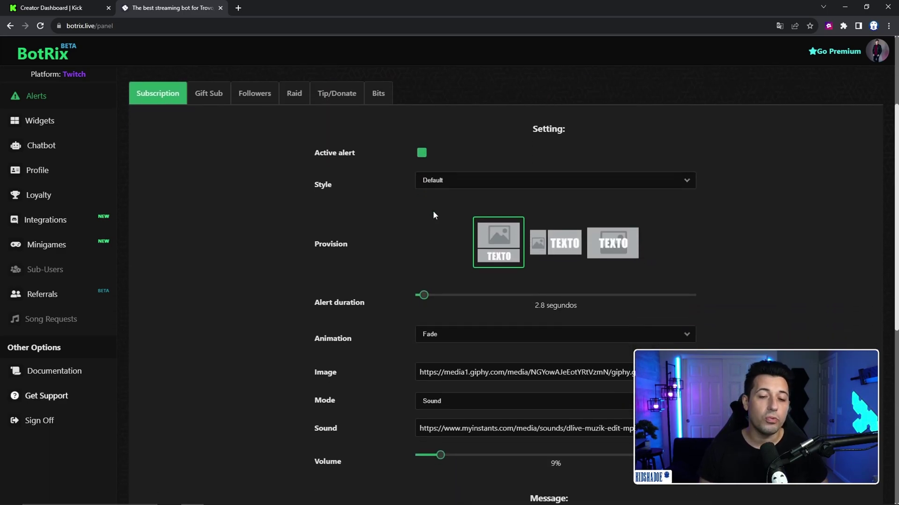
scroll(433, 216, down, 2)
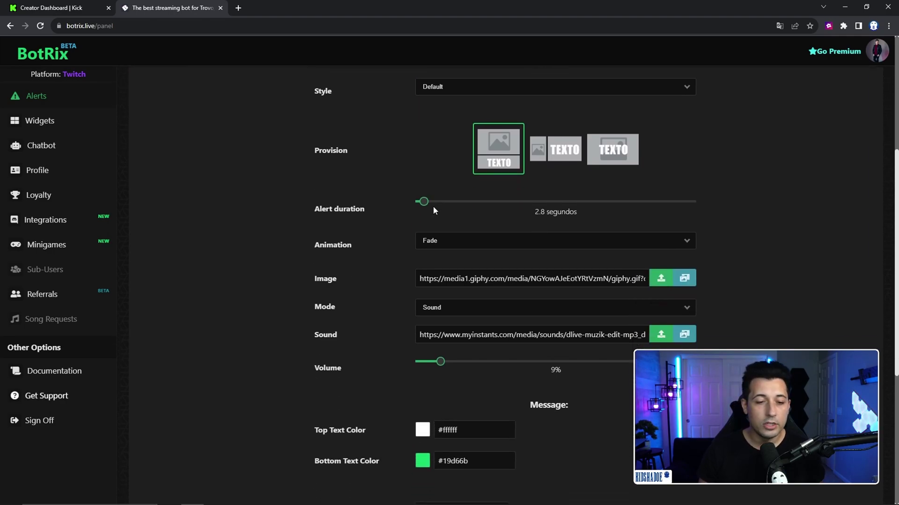
scroll(540, 191, down, 1)
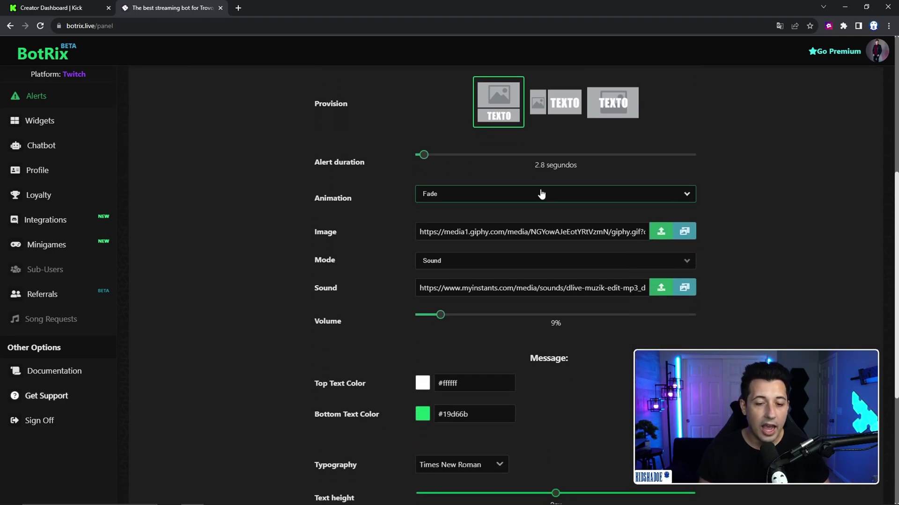
scroll(461, 415, down, 3)
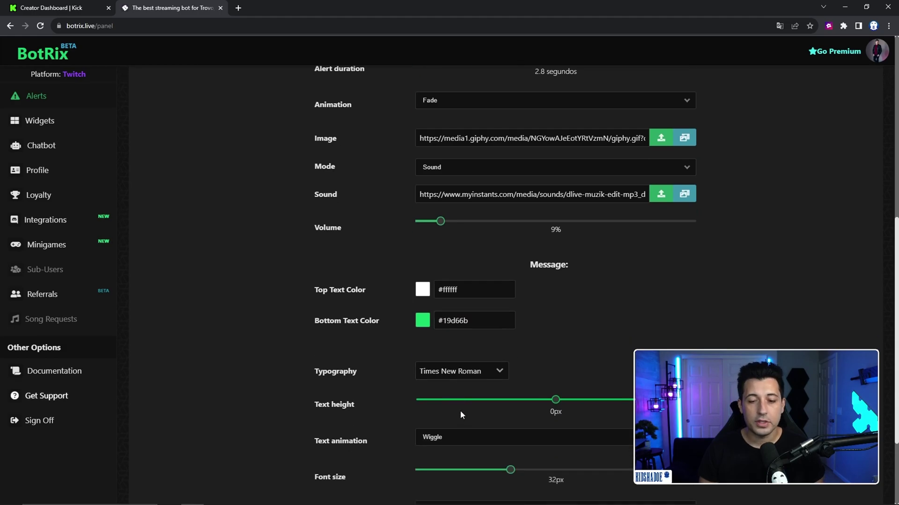
scroll(459, 411, down, 2)
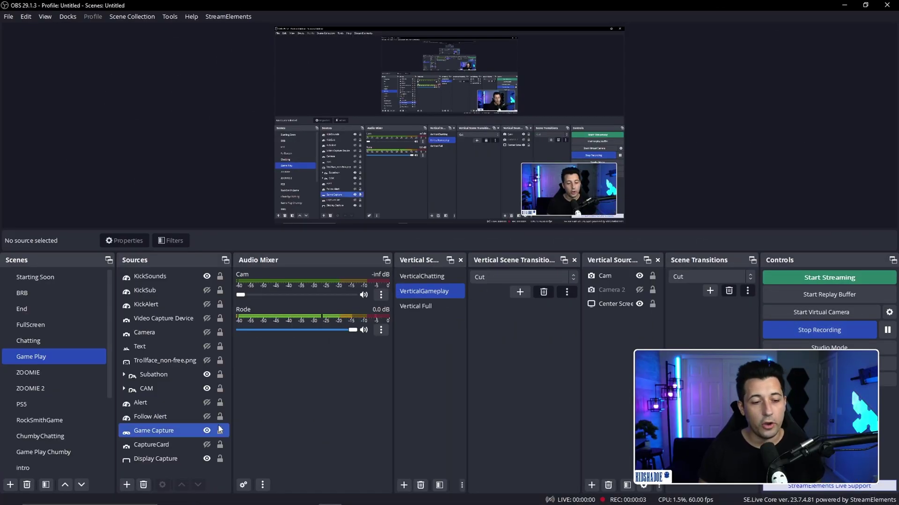
- Add a browser source named Browser and select its default URL in Properties
click(127, 487)
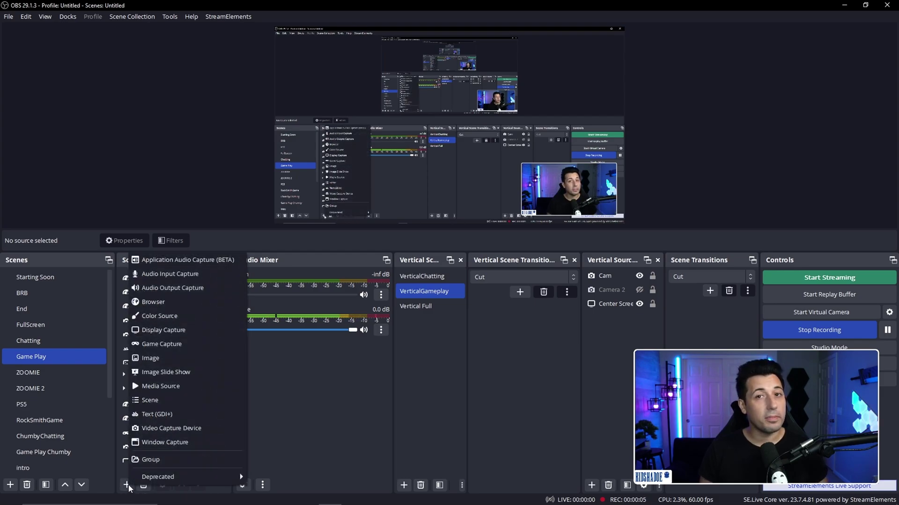
click(170, 303)
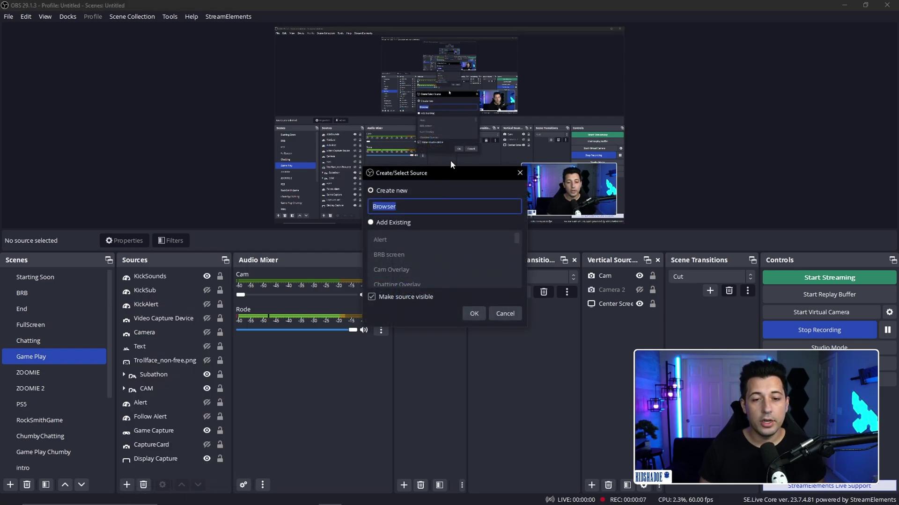
drag(451, 160, 667, 175)
click(690, 319)
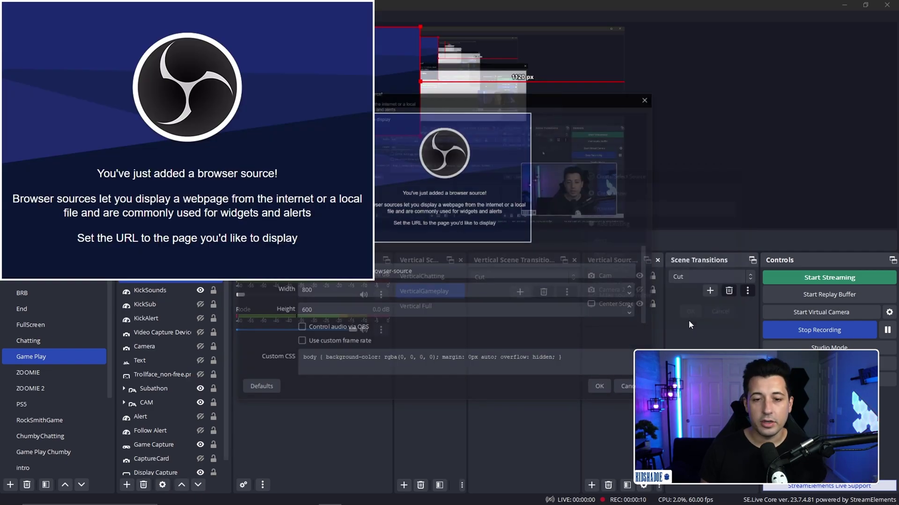
drag(693, 123, 675, 124)
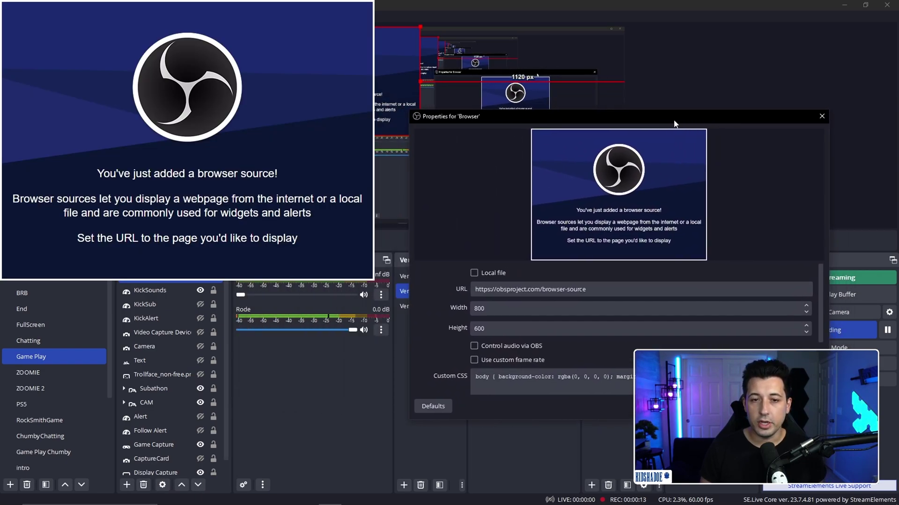
triple_click(660, 290)
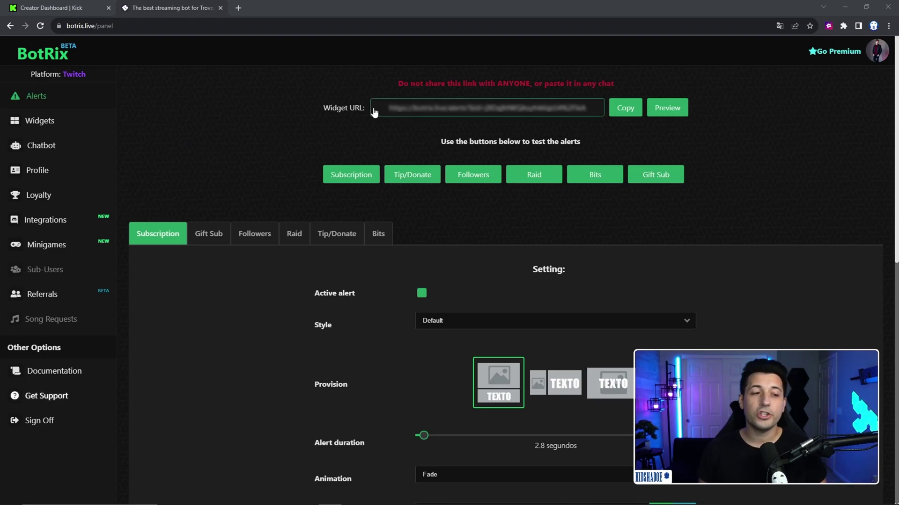
- Open BotRix's Widgets gallery
click(54, 120)
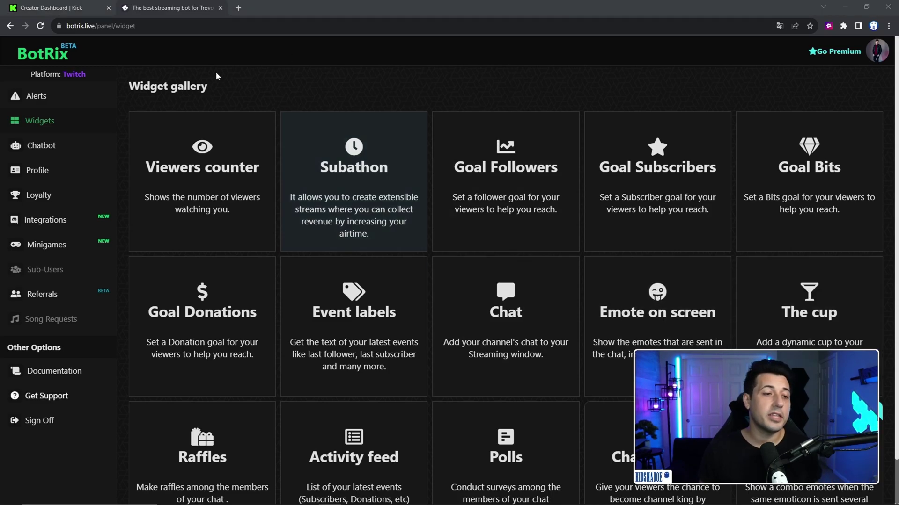
- Review BotRix's Chatbot moderation settings, then its Commands and Timers tabs
click(52, 146)
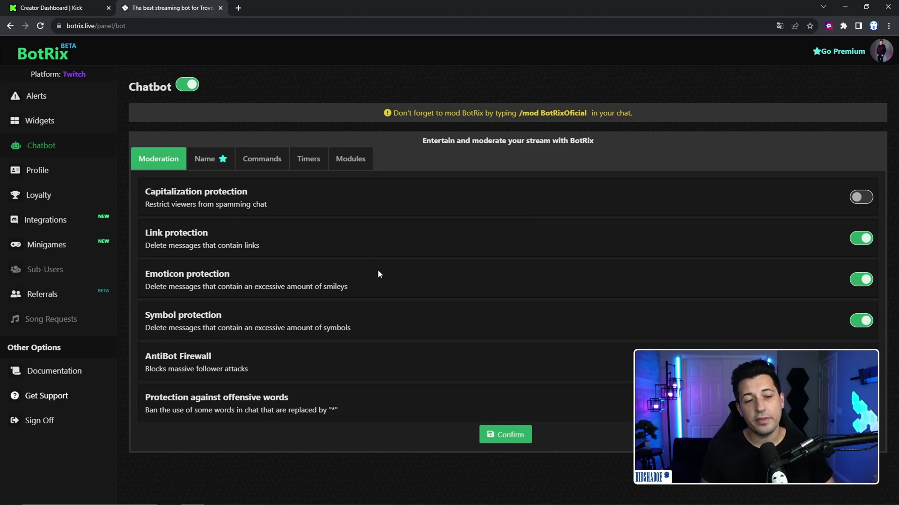
click(262, 161)
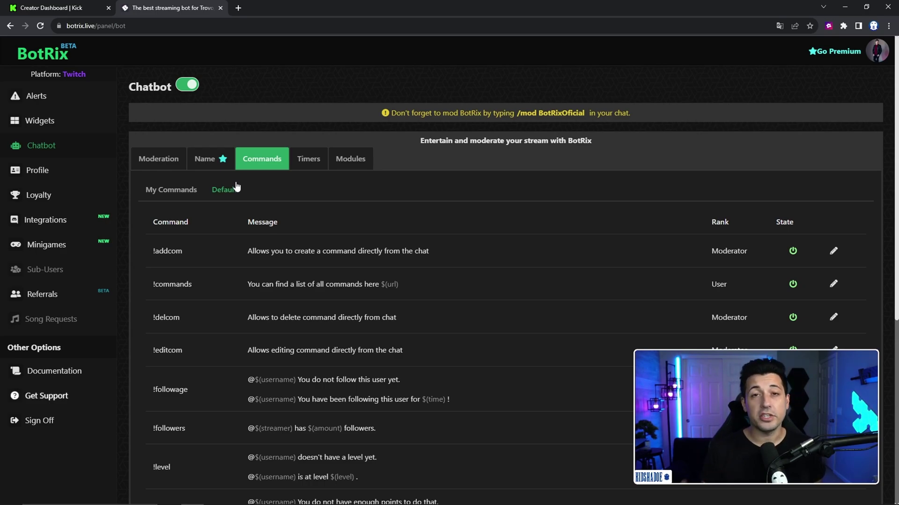
click(313, 160)
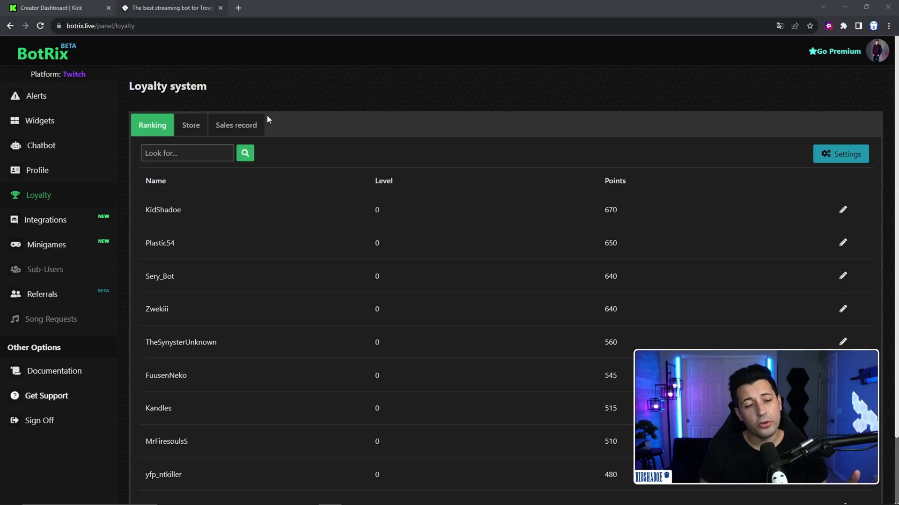
- Go to BotRix's Minigames page listing BDuel, Roulette, Slots and Gamble
click(83, 247)
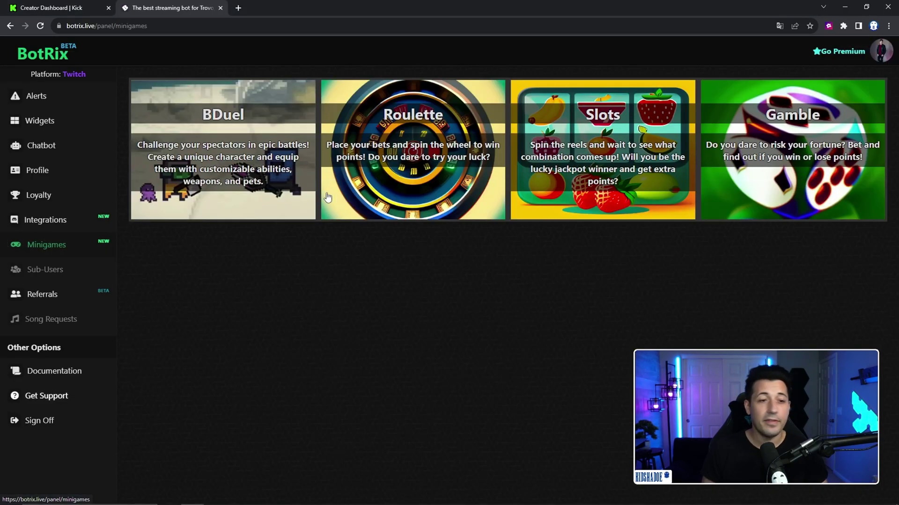